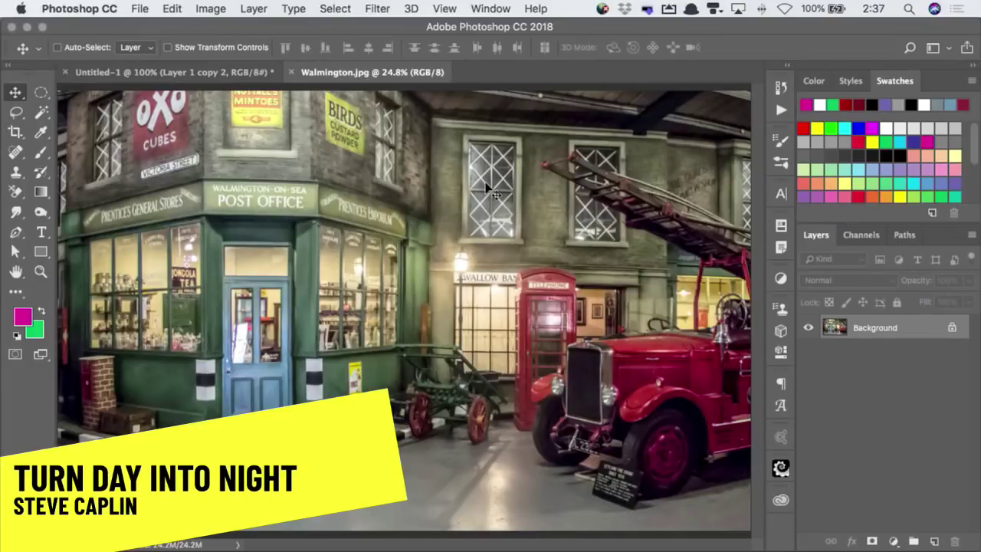
# - In Color Range, sample the blue door, red fire engine, Mintoes and BIRDS signs, and a lit window
pyautogui.click(336, 8)
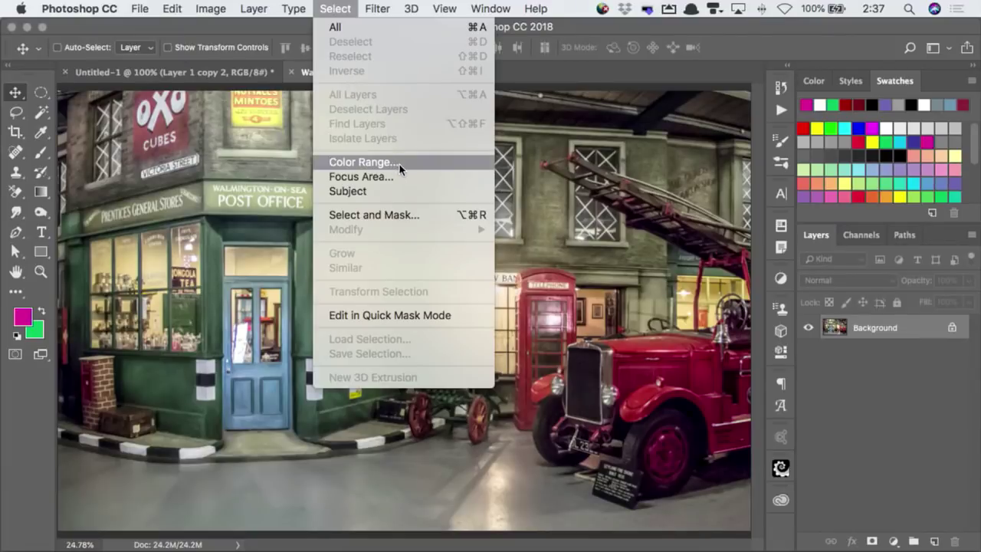
pyautogui.click(363, 162)
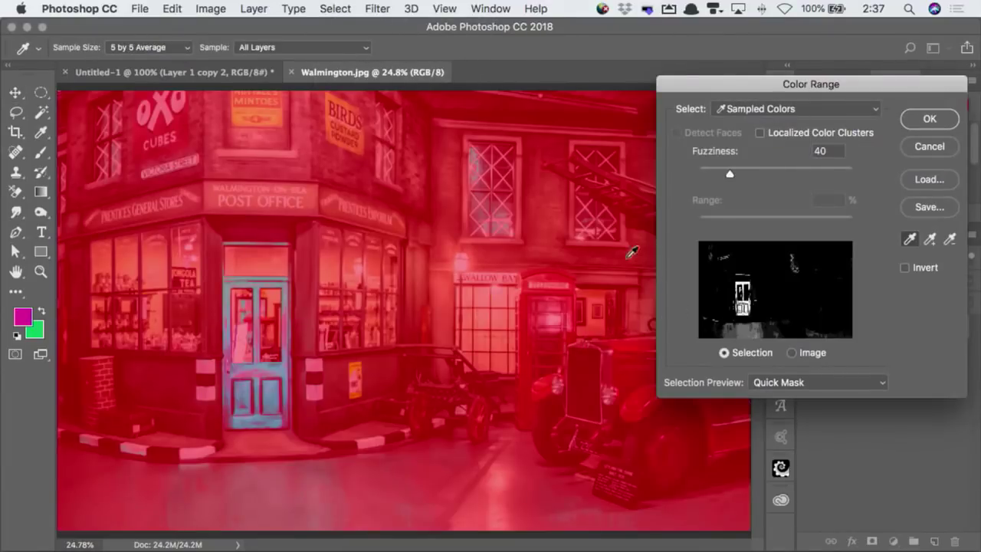
pyautogui.click(256, 365)
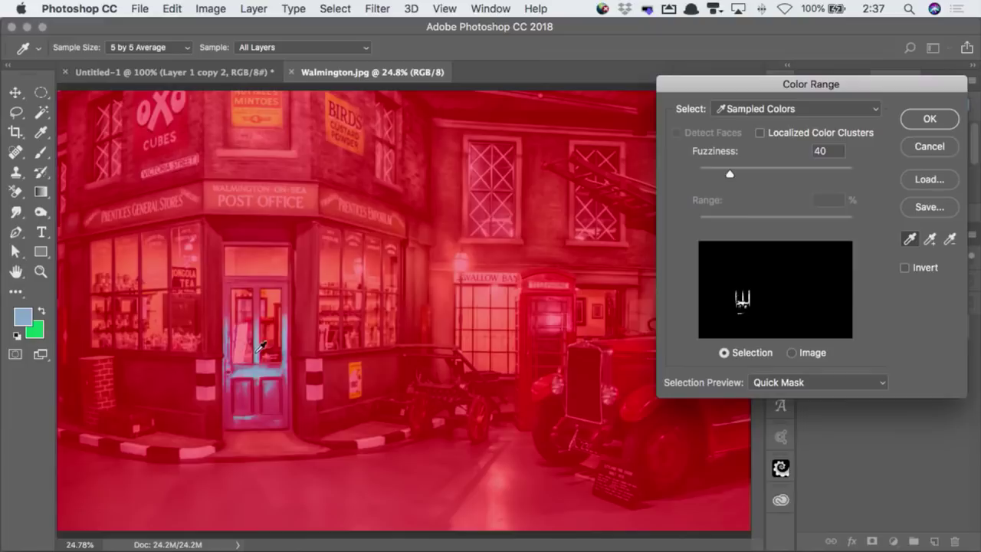
pyautogui.click(255, 415)
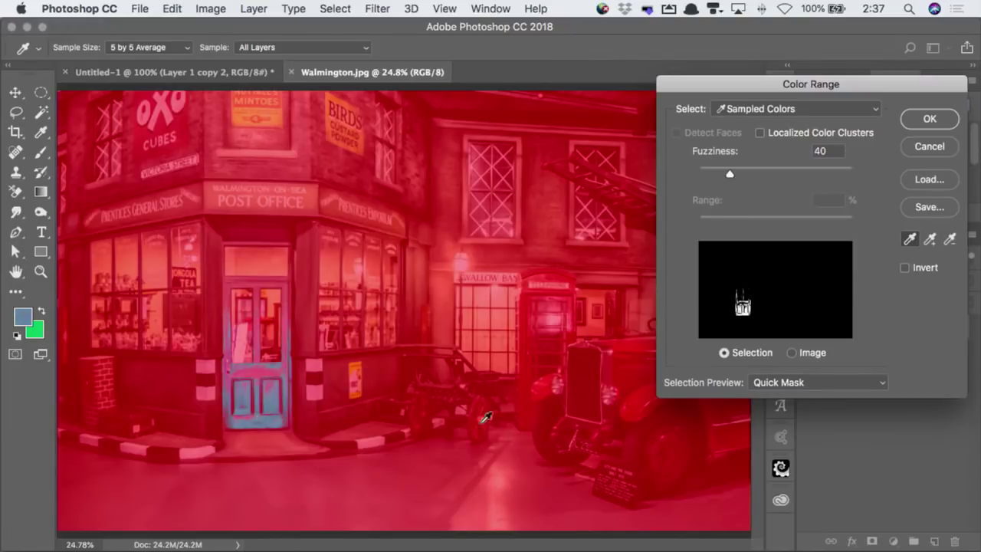
pyautogui.click(634, 374)
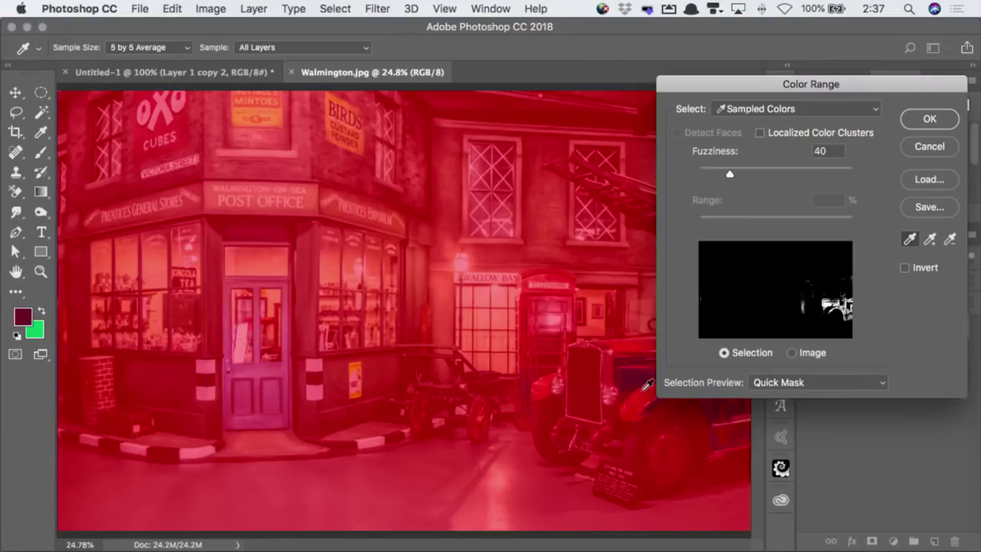
pyautogui.click(276, 114)
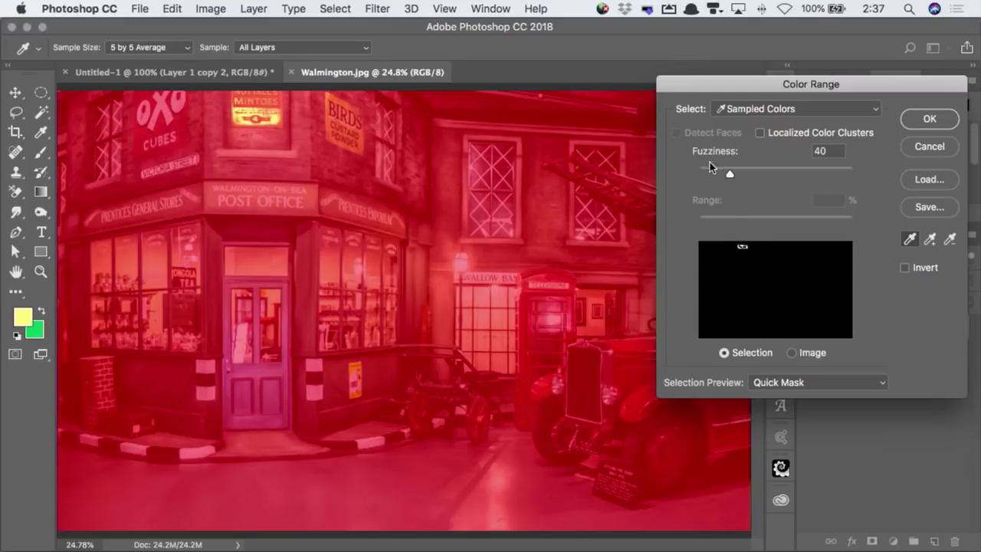
pyautogui.keyDown('shift'); pyautogui.click(362, 125); pyautogui.keyUp('shift')
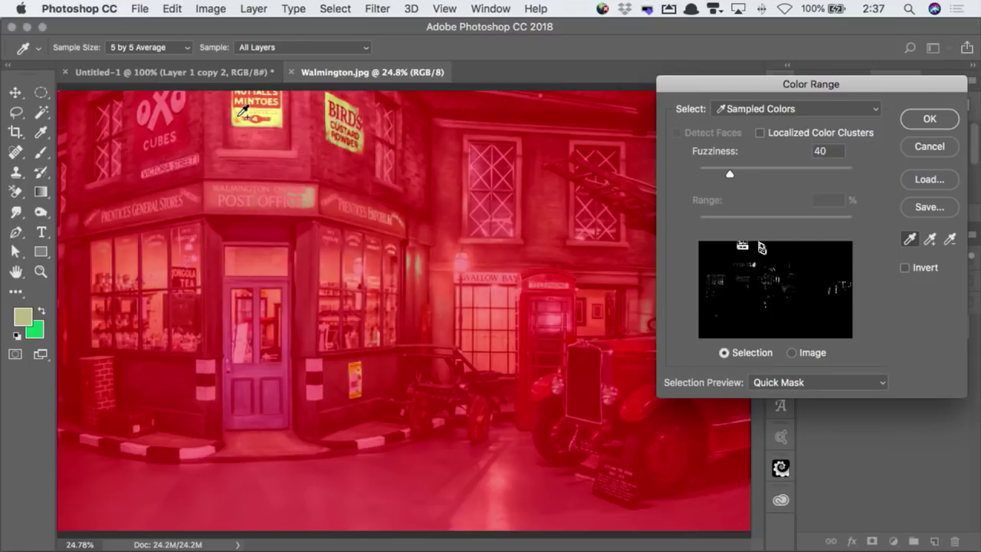
pyautogui.keyDown('shift'); pyautogui.click(153, 256); pyautogui.keyUp('shift')
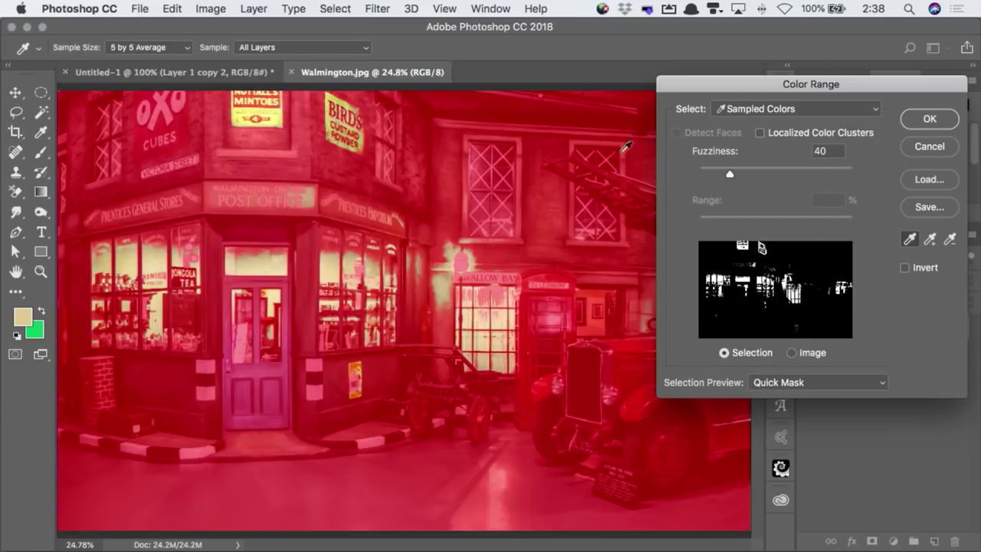
# - Switch the Color Range selection to Highlights and accept it
pyautogui.click(782, 107)
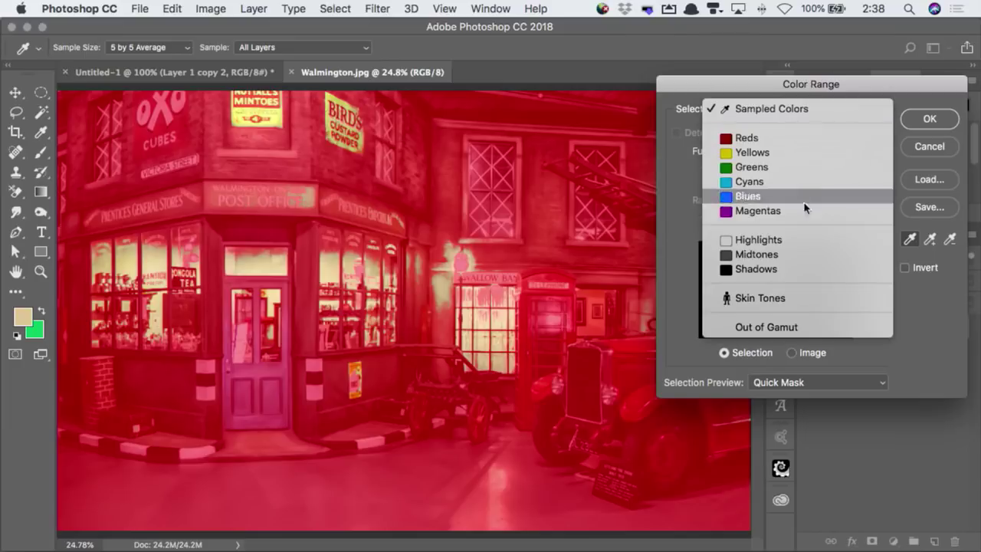
pyautogui.click(819, 241)
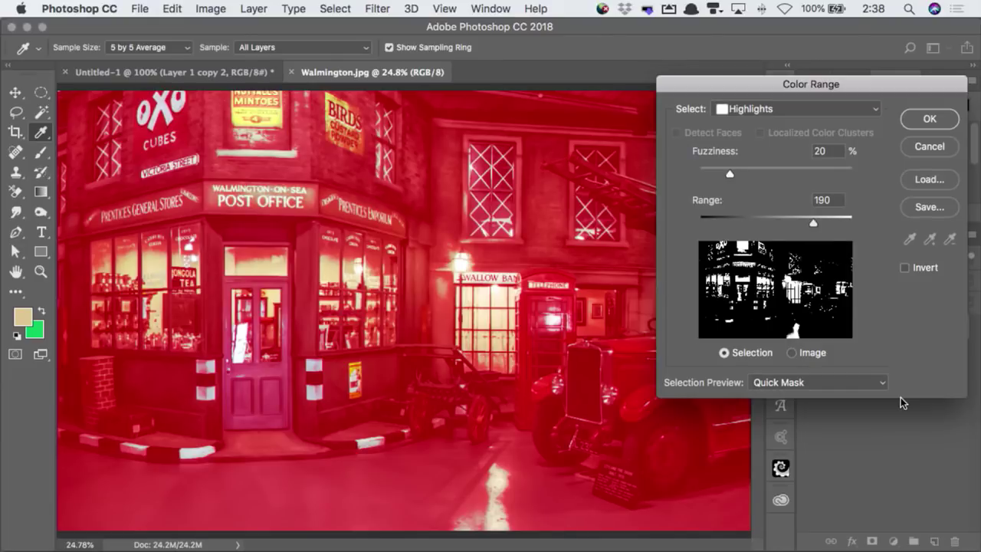
pyautogui.press('Return')
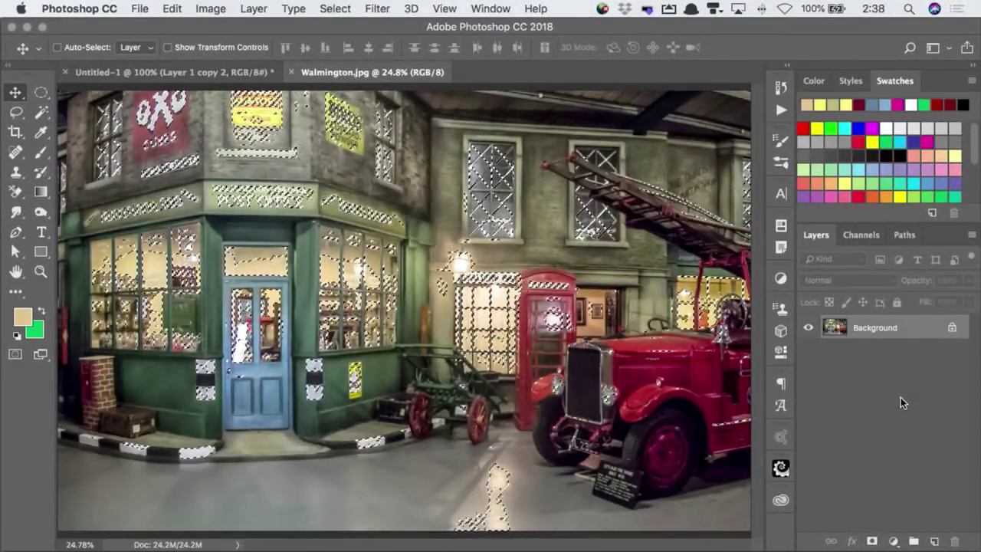
# - Invert the highlight selection and add a Curves 1 adjustment layer masked to it
pyautogui.click(330, 8)
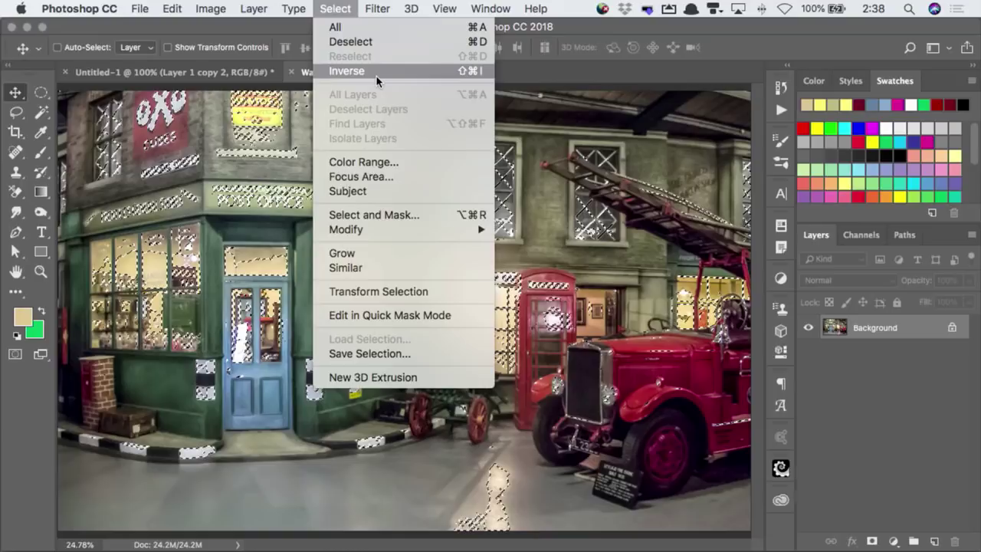
pyautogui.click(338, 71)
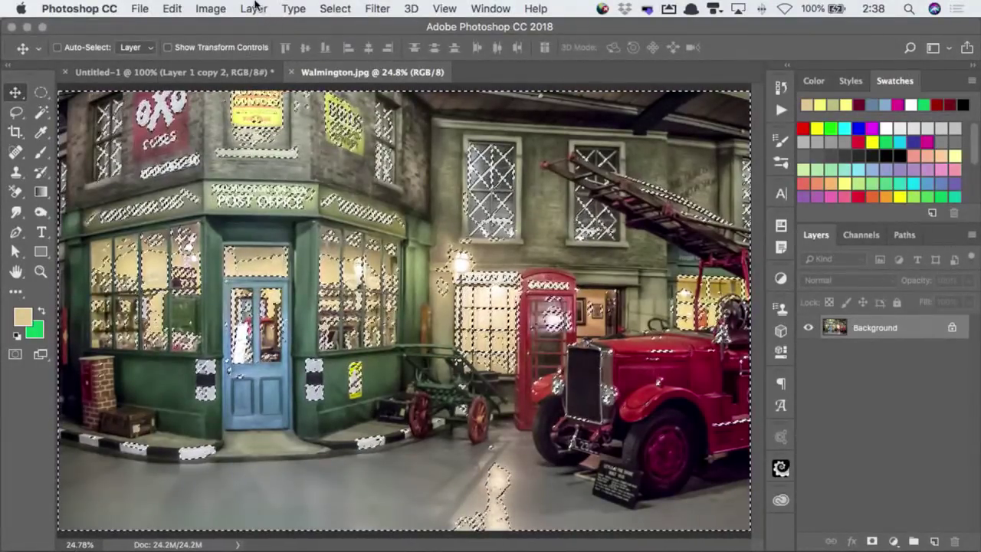
pyautogui.click(254, 8)
pyautogui.moveTo(348, 215)
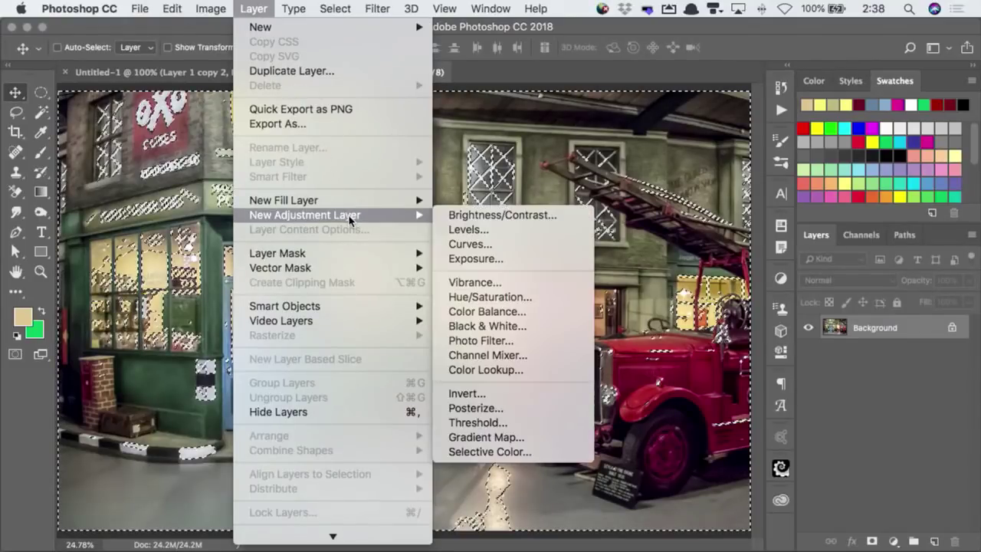
pyautogui.click(494, 250)
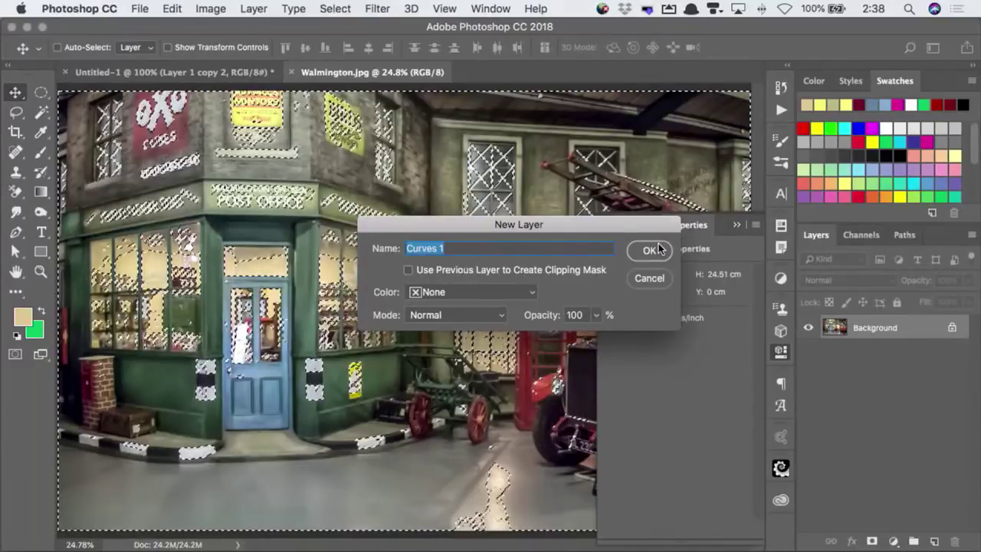
pyautogui.click(656, 248)
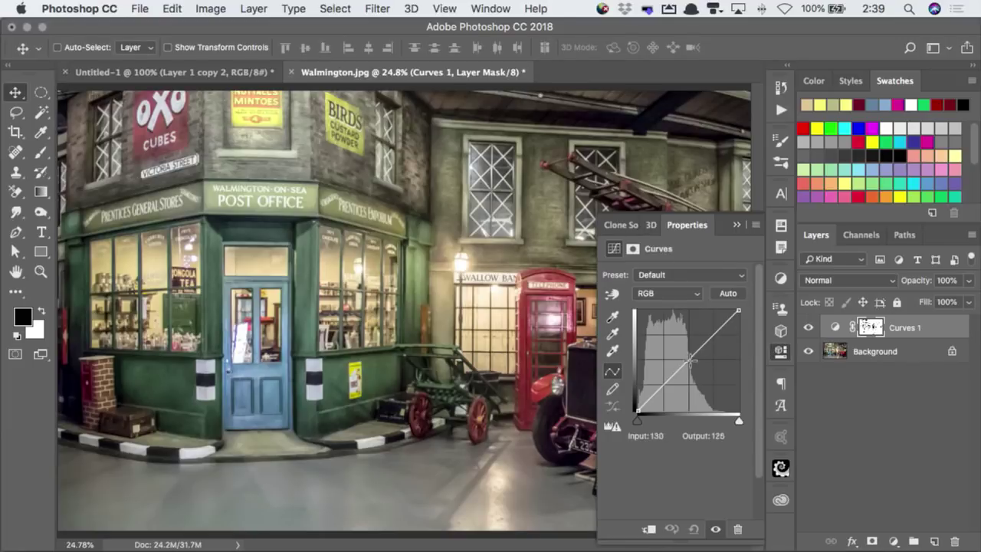
# - Dip the Curves 1 curve slightly, raise the Blue channel curve, and collapse the Properties panel
pyautogui.moveTo(690, 360); pyautogui.dragTo(697, 381)
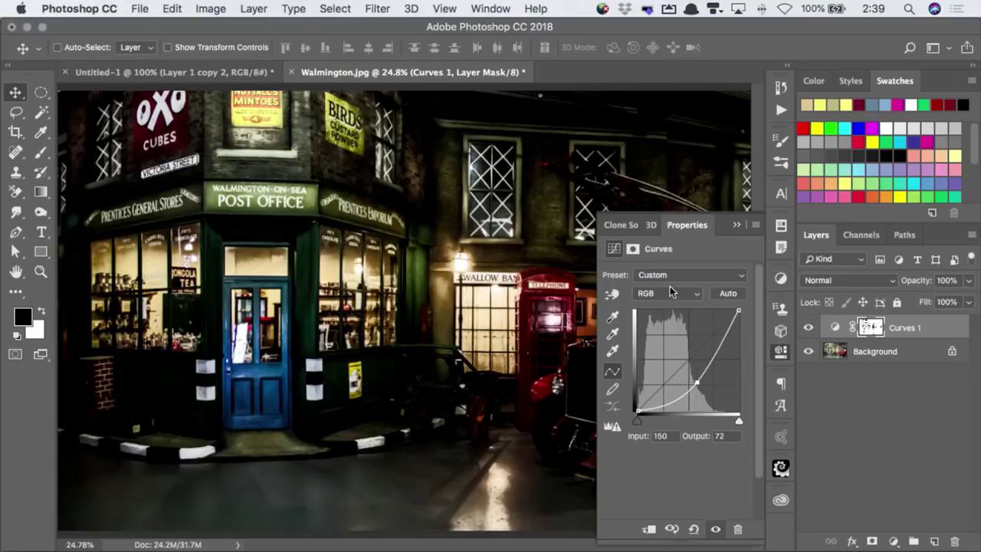
pyautogui.click(670, 293)
pyautogui.click(675, 335)
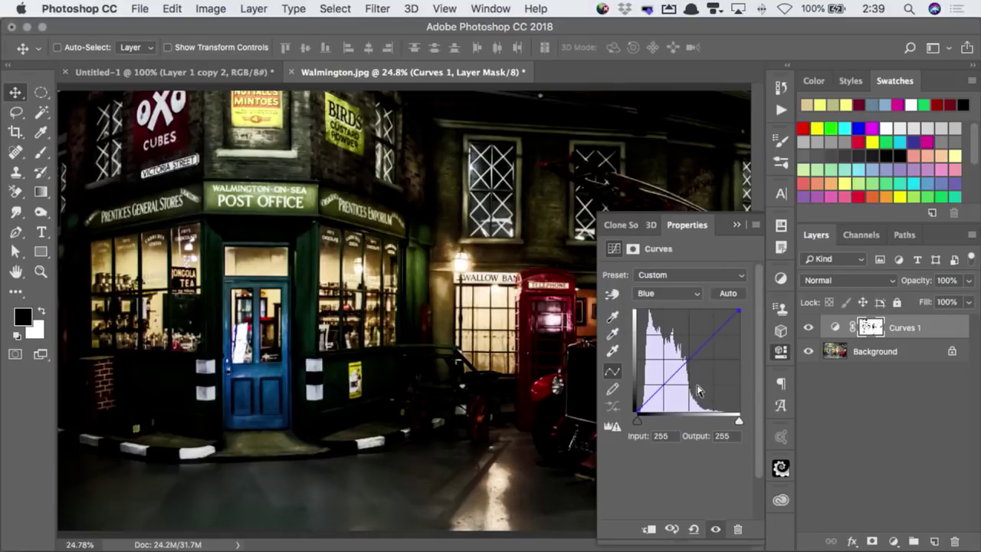
pyautogui.moveTo(681, 369); pyautogui.dragTo(678, 352)
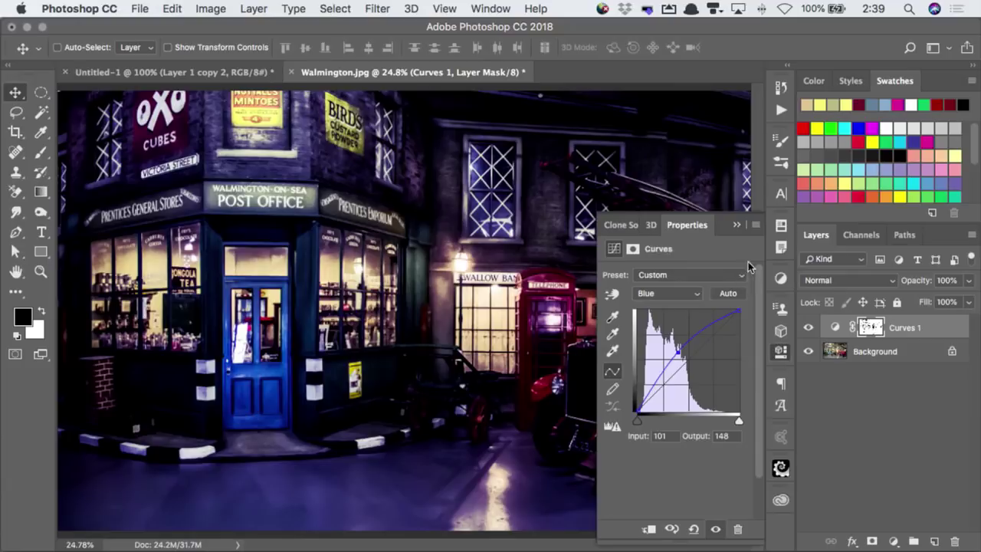
pyautogui.click(737, 225)
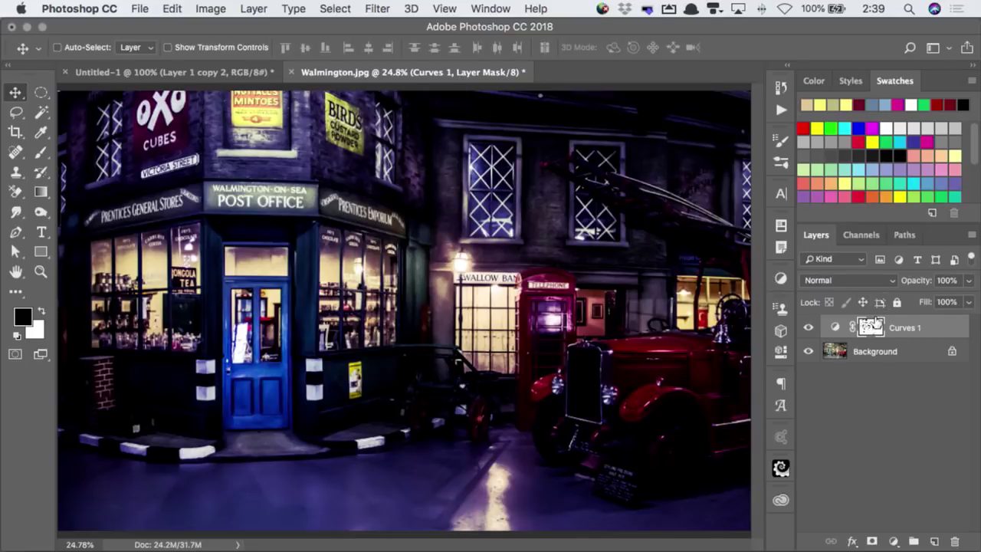
# - Paint white on the Curves 1 mask with a 150 px brush around the Mintoes sign and street
pyautogui.press('b')
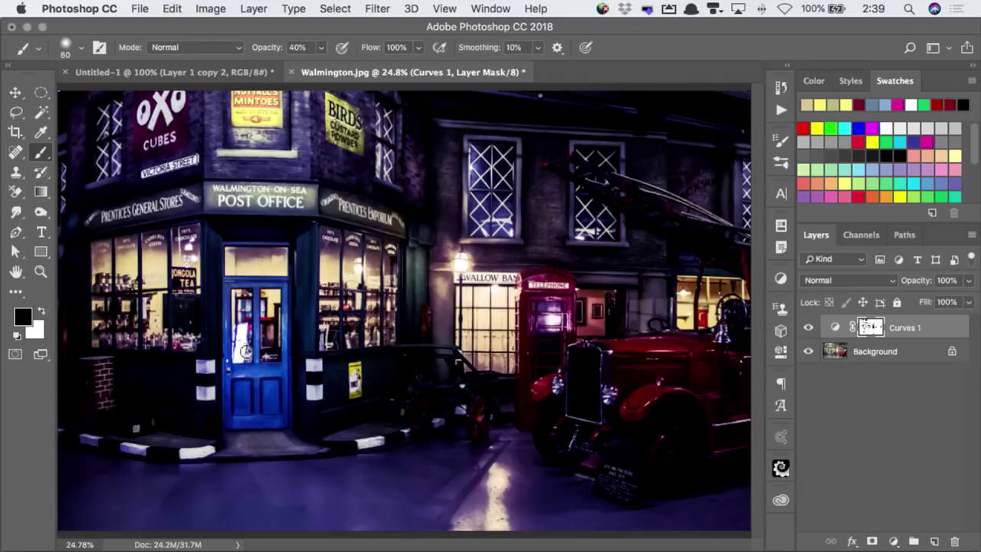
pyautogui.press(']')
pyautogui.press(']')
pyautogui.press(']')
pyautogui.press(']')
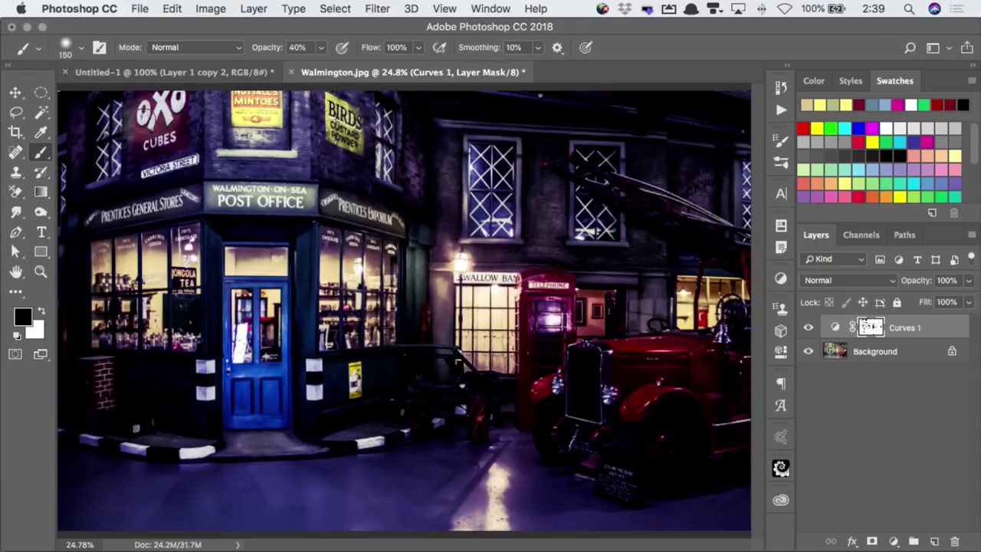
pyautogui.press('x')
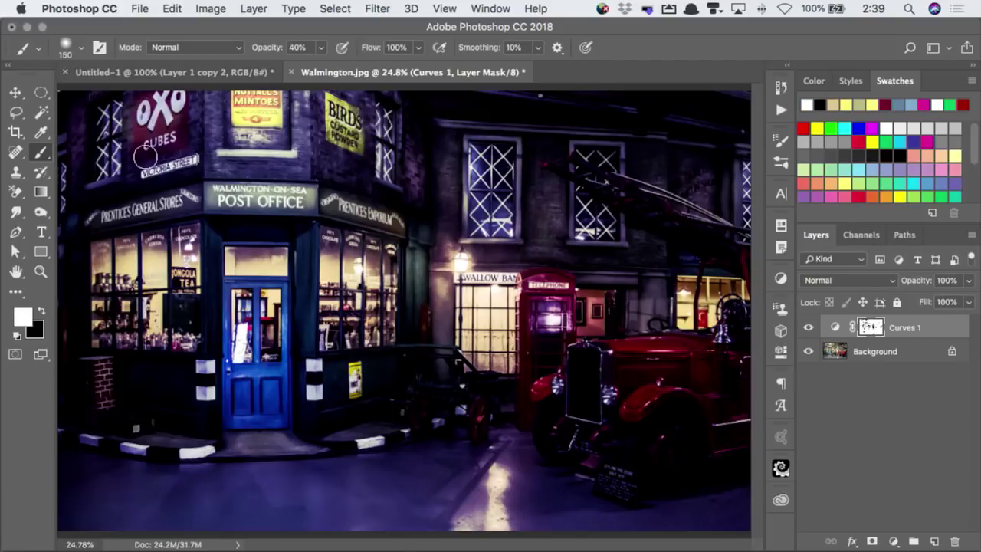
pyautogui.moveTo(221, 151)
pyautogui.mouseDown()
pyautogui.moveTo(235, 129)
pyautogui.moveTo(232, 108)
pyautogui.moveTo(294, 147)
pyautogui.moveTo(339, 152)
pyautogui.moveTo(352, 108)
pyautogui.moveTo(308, 106)
pyautogui.moveTo(342, 142)
pyautogui.moveTo(286, 187)
pyautogui.moveTo(173, 182)
pyautogui.moveTo(98, 218)
pyautogui.moveTo(74, 218)
pyautogui.moveTo(360, 197)
pyautogui.moveTo(333, 188)
pyautogui.mouseUp()
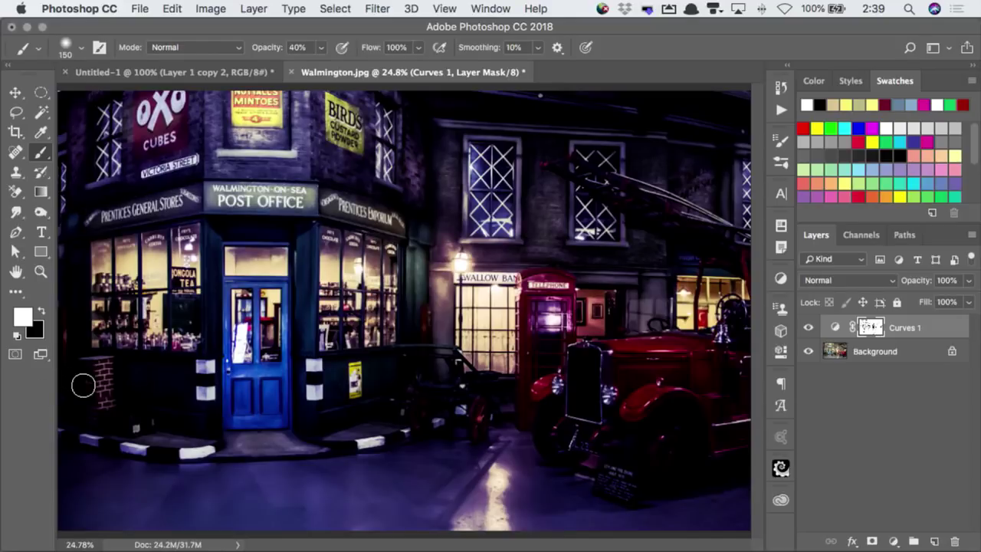
pyautogui.moveTo(83, 385)
pyautogui.mouseDown()
pyautogui.moveTo(83, 443)
pyautogui.moveTo(217, 465)
pyautogui.moveTo(126, 450)
pyautogui.moveTo(184, 457)
pyautogui.moveTo(422, 434)
pyautogui.moveTo(352, 441)
pyautogui.moveTo(307, 421)
pyautogui.moveTo(316, 369)
pyautogui.moveTo(299, 389)
pyautogui.moveTo(184, 382)
pyautogui.moveTo(369, 376)
pyautogui.moveTo(328, 391)
pyautogui.moveTo(367, 391)
pyautogui.moveTo(350, 410)
pyautogui.moveTo(358, 473)
pyautogui.moveTo(558, 534)
pyautogui.moveTo(598, 525)
pyautogui.moveTo(563, 463)
pyautogui.mouseUp()
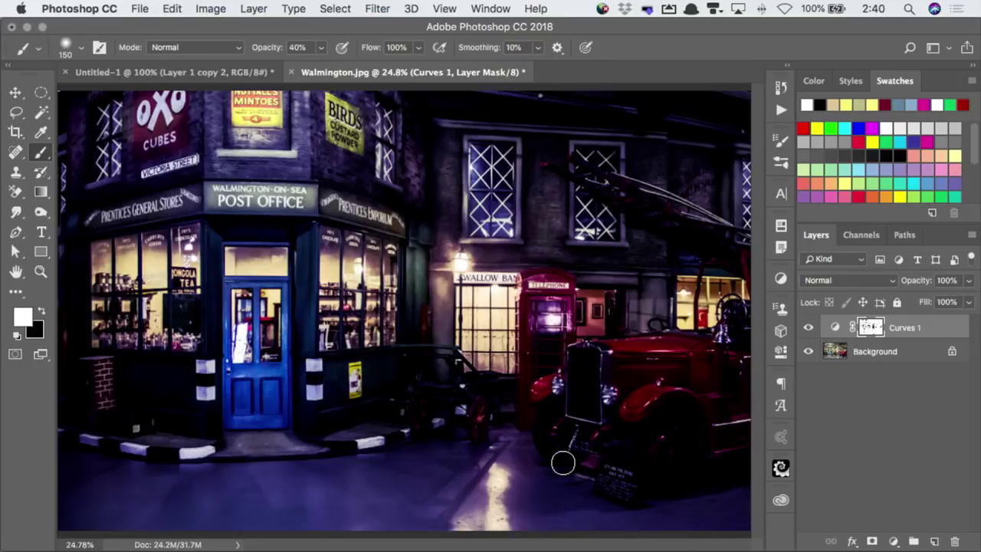
pyautogui.press('x')
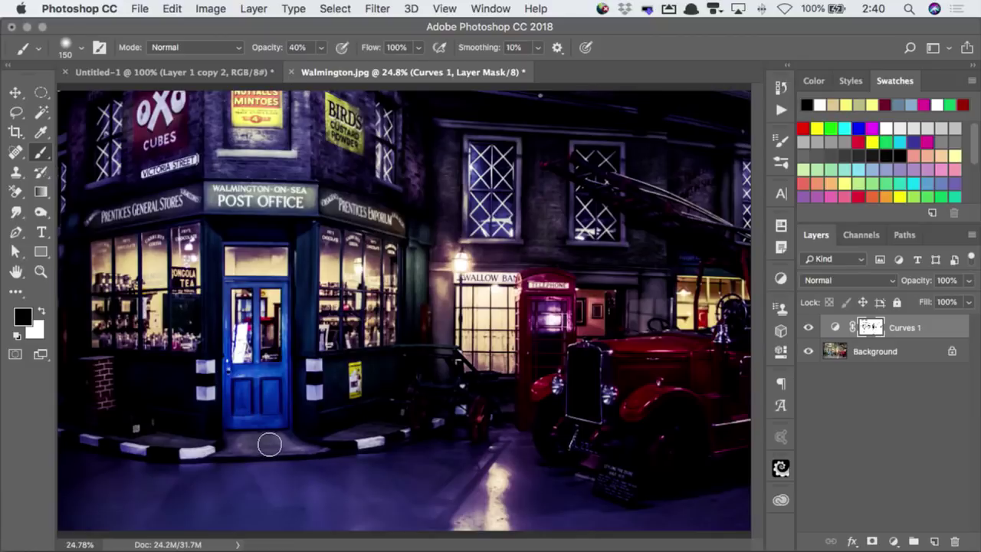
pyautogui.press('x')
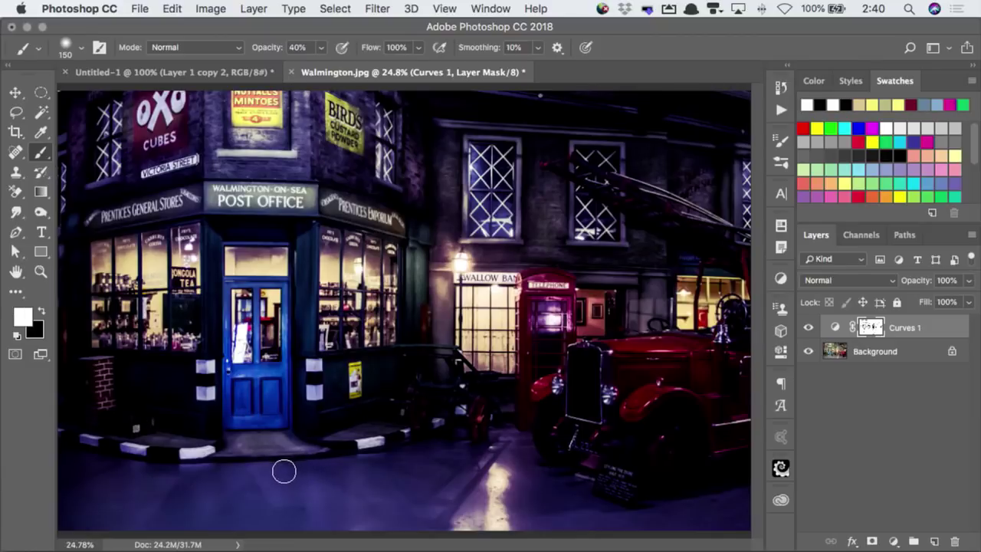
# - Paint black at 30% opacity with a large brush across the pavement before the door
pyautogui.moveTo(263, 475); pyautogui.dragTo(290, 475)
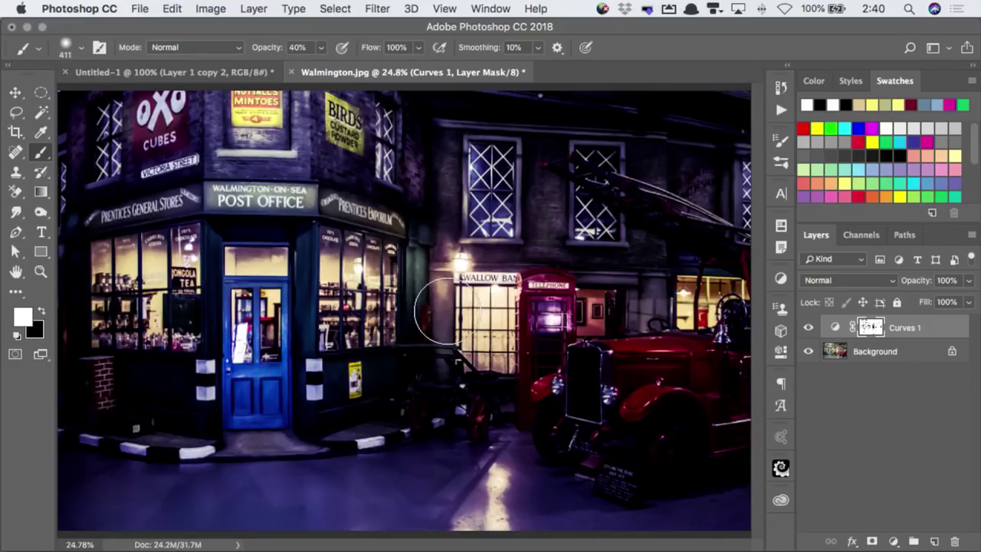
pyautogui.press('3')
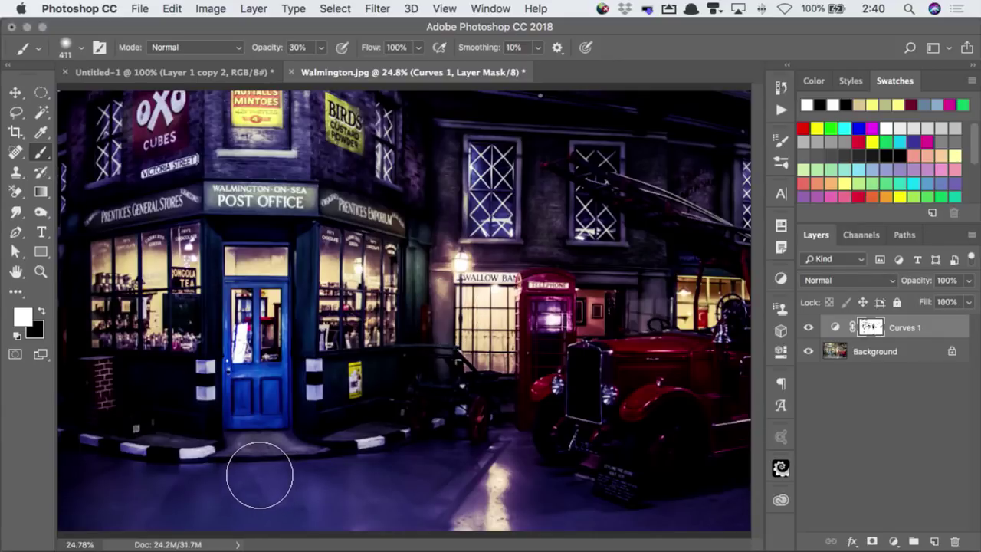
pyautogui.press('x')
pyautogui.moveTo(245, 529)
pyautogui.mouseDown()
pyautogui.moveTo(271, 493)
pyautogui.moveTo(298, 519)
pyautogui.moveTo(289, 487)
pyautogui.moveTo(258, 494)
pyautogui.moveTo(249, 524)
pyautogui.moveTo(240, 501)
pyautogui.moveTo(234, 545)
pyautogui.moveTo(281, 506)
pyautogui.moveTo(306, 546)
pyautogui.moveTo(308, 517)
pyautogui.moveTo(334, 535)
pyautogui.moveTo(347, 521)
pyautogui.moveTo(341, 507)
pyautogui.moveTo(371, 529)
pyautogui.mouseUp()
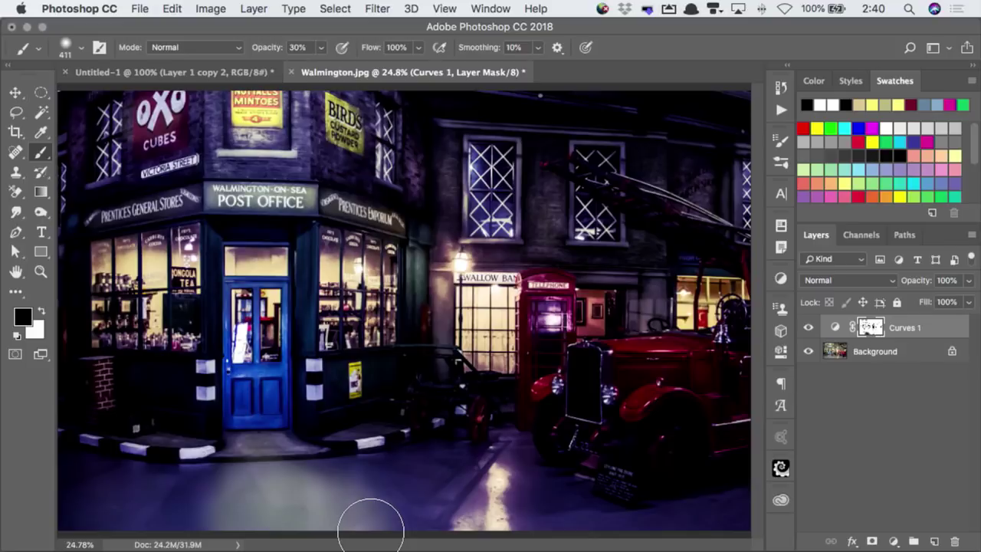
# - Compare Curves 1 on and off, then load its mask as a selection
pyautogui.click(811, 328)
pyautogui.click(808, 329)
pyautogui.moveTo(874, 337)
pyautogui.mouseDown()
pyautogui.moveTo(864, 342)
pyautogui.moveTo(874, 332)
pyautogui.mouseUp()
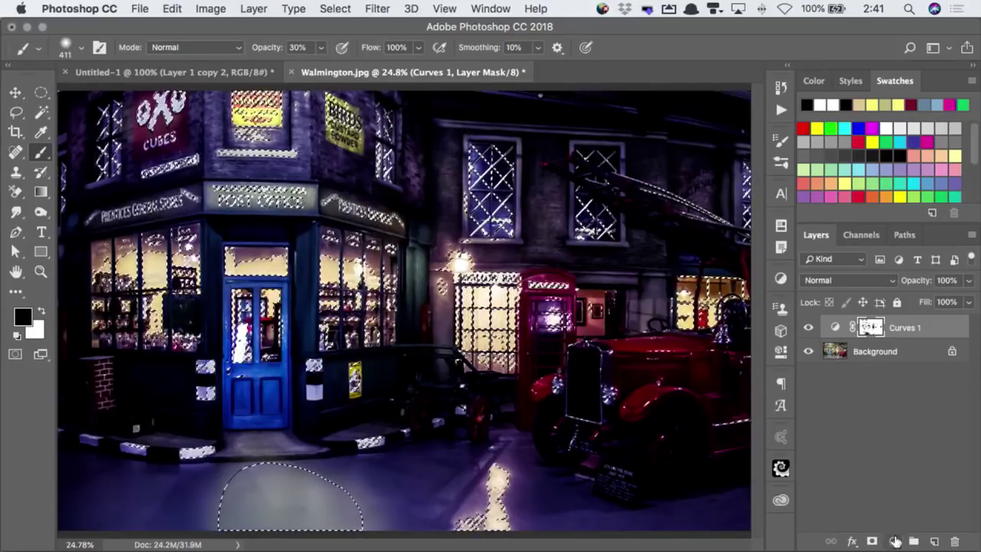
# - Add a Curves 2 adjustment layer for the lit areas and raise its curve
pyautogui.click(895, 542)
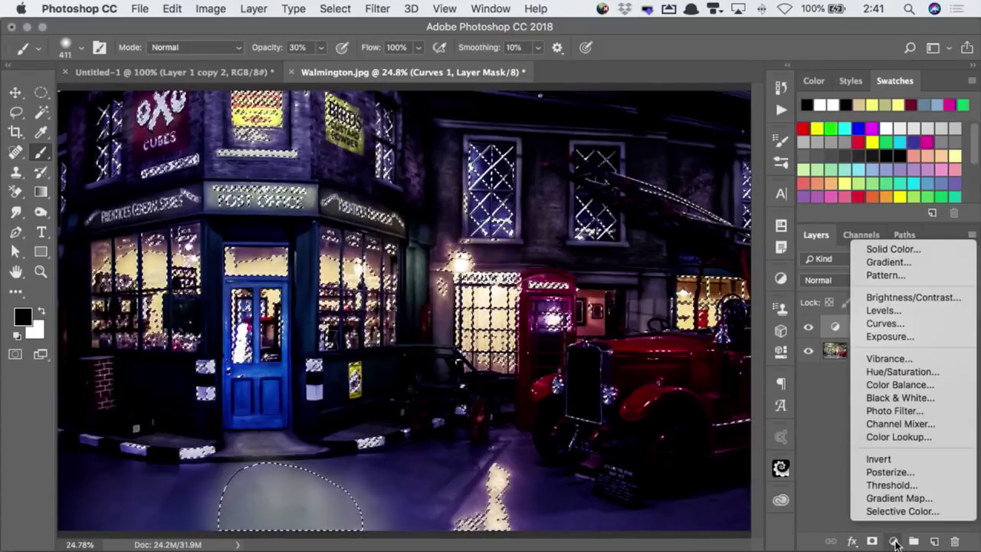
pyautogui.click(893, 325)
pyautogui.moveTo(692, 355); pyautogui.dragTo(680, 326)
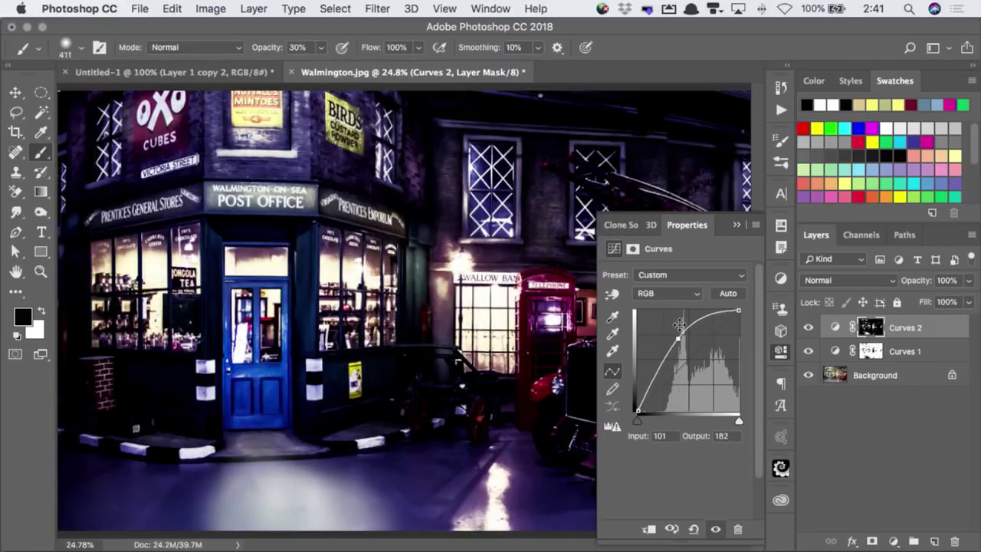